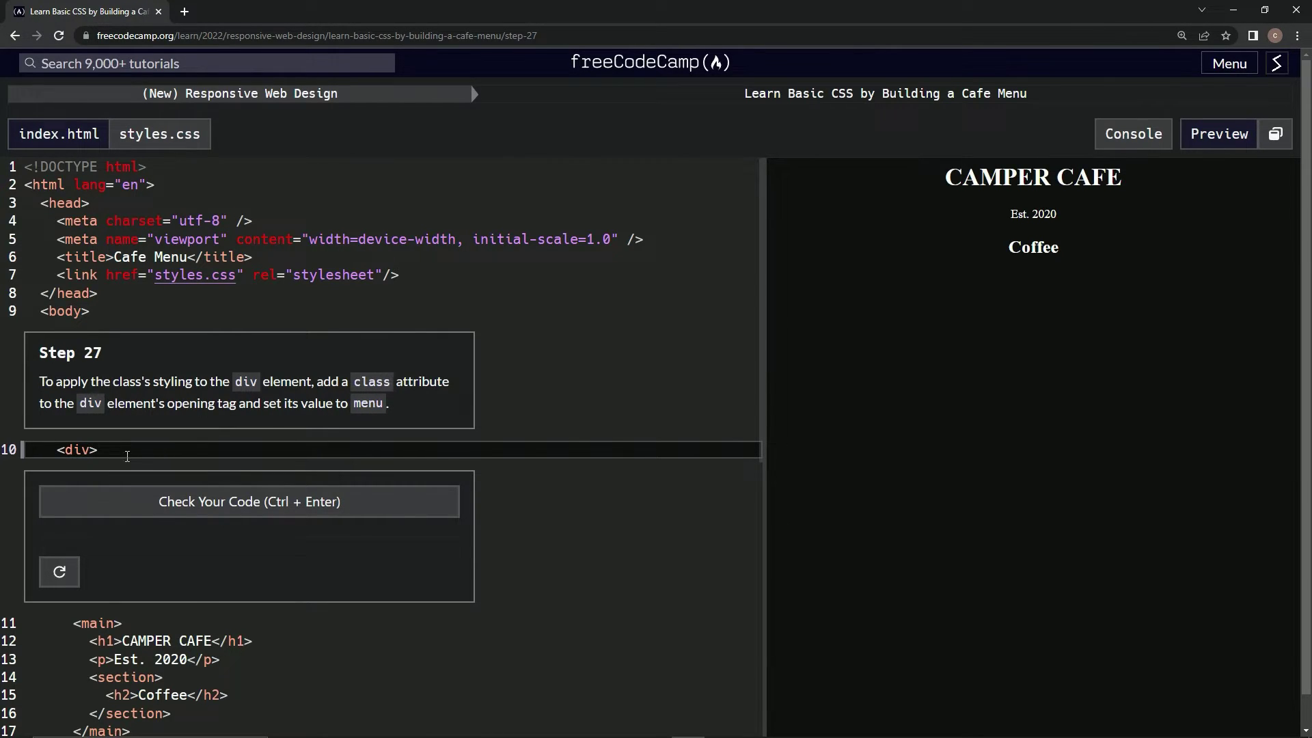
- Add class='menu' to the div opening tag on line 10, fixing the misspelled value
{"action": "left_click", "coordinate": [94, 451]}
{"action": "type", "text": "c"}
{"action": "type", "text": "lass"}
{"action": "type", "text": "="}
{"action": "type", "text": "'"}
{"action": "type", "text": "manu"}
{"action": "key", "text": "BackSpace"}
{"action": "key", "text": "BackSpace"}
{"action": "key", "text": "BackSpace"}
{"action": "type", "text": "menu"}
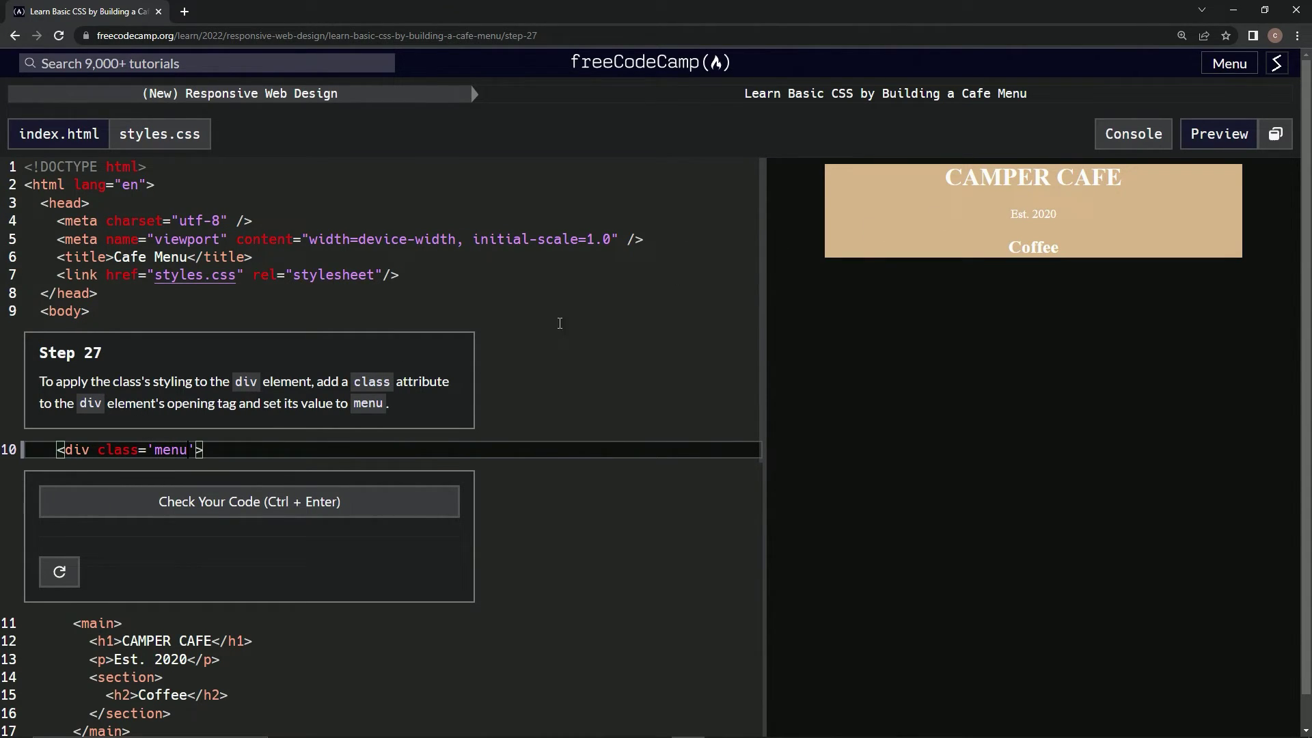
- Check the code, then submit Step 27 to advance to Step 28
{"action": "left_click", "coordinate": [195, 502]}
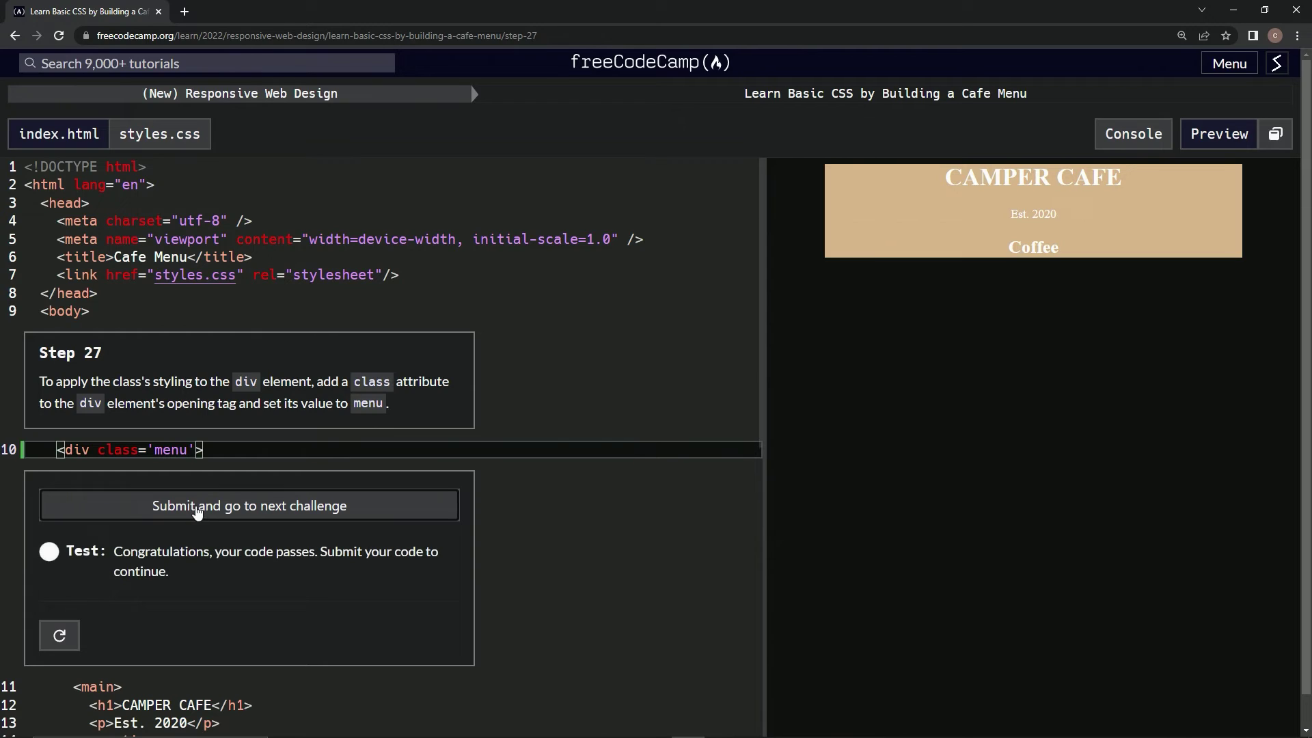
{"action": "left_click", "coordinate": [210, 508]}
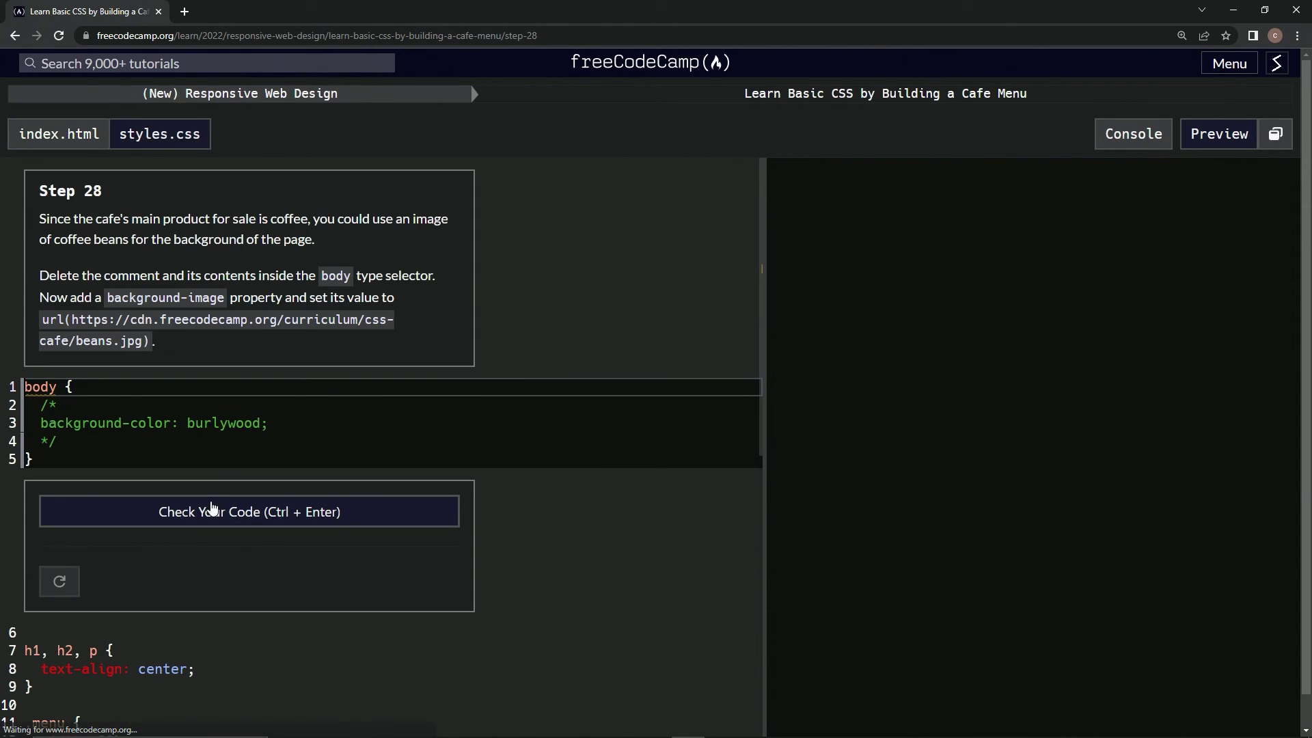